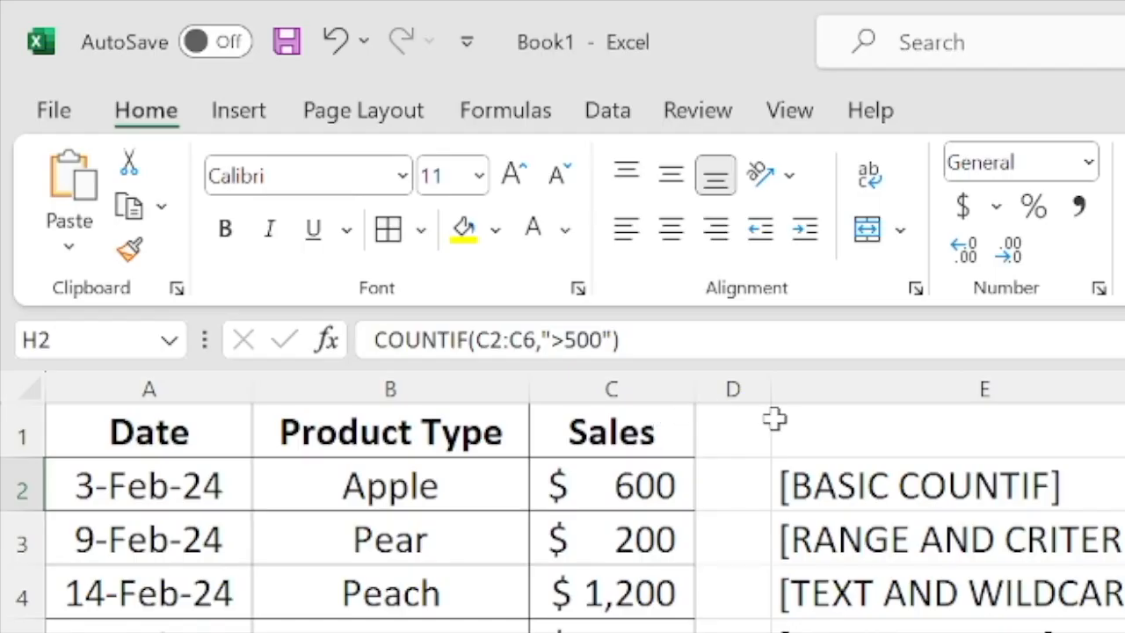
- Copy the formula text from H2 and enter =COUNTIF(C2:C6,">500") in F2, checking it against the matching sales amounts
left_click_drag(626, 340, 344, 347)
key("ctrl+c")
double_click(650, 251)
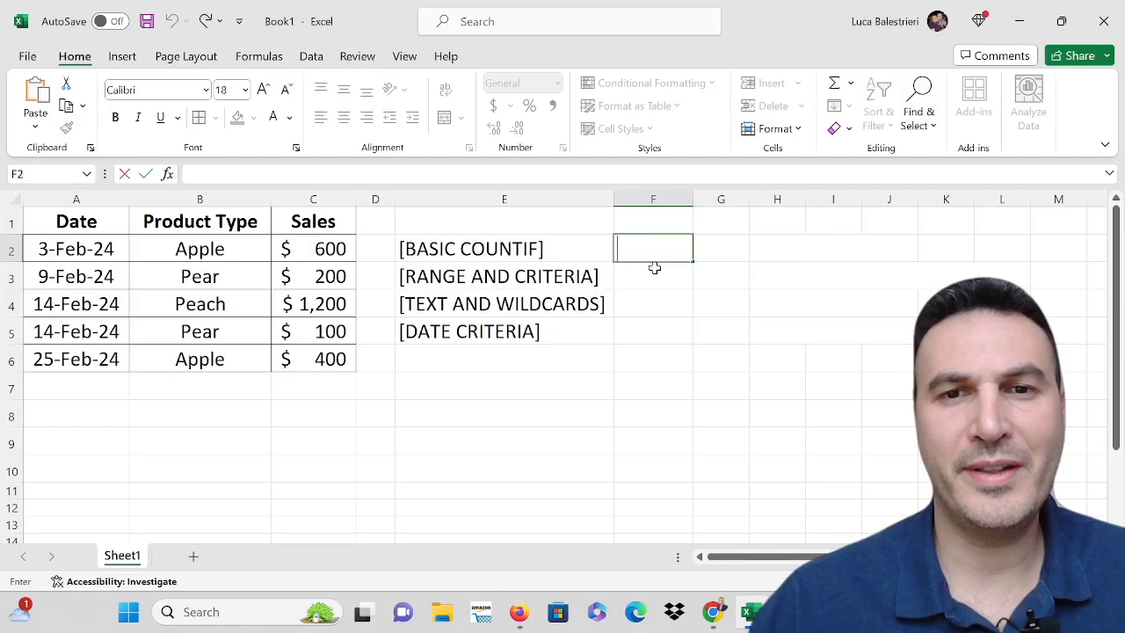
type("=")
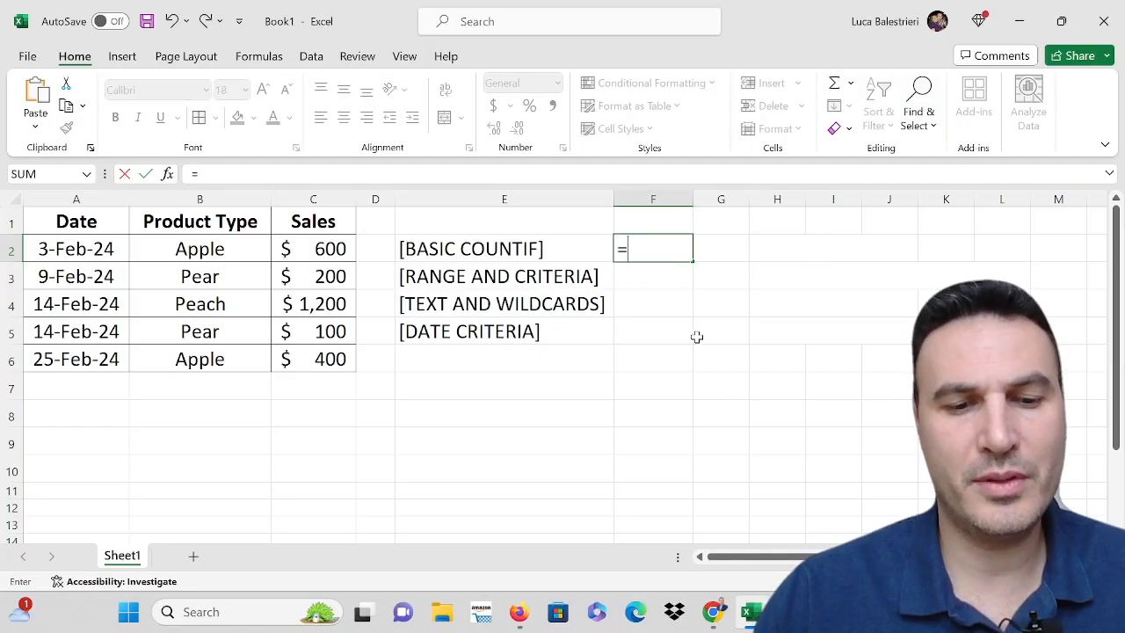
key("ctrl+v")
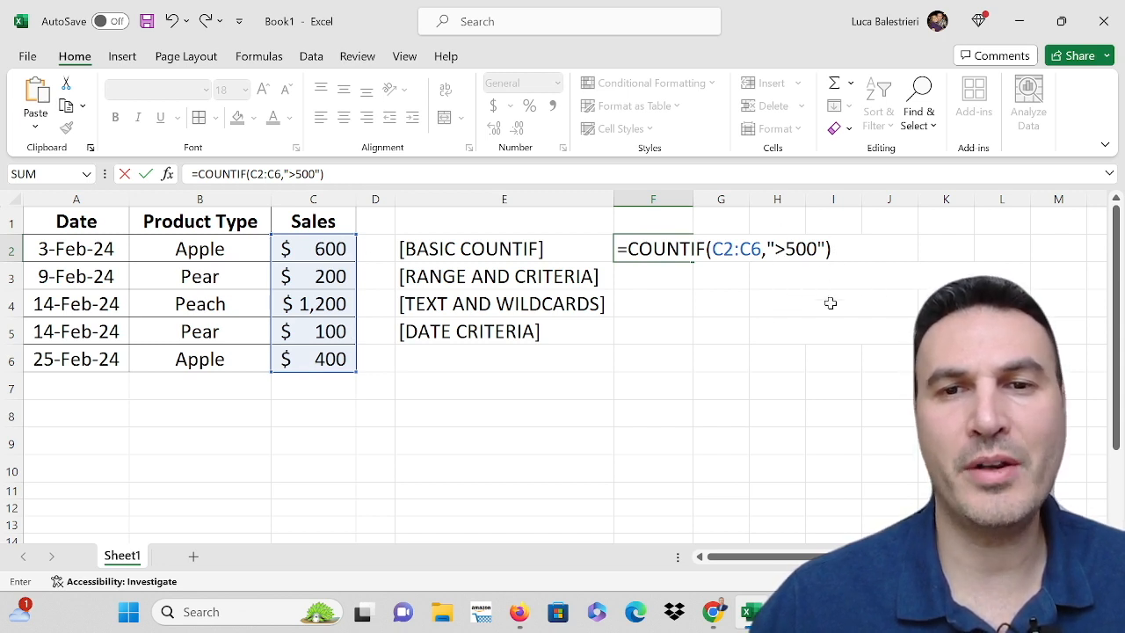
key("Return")
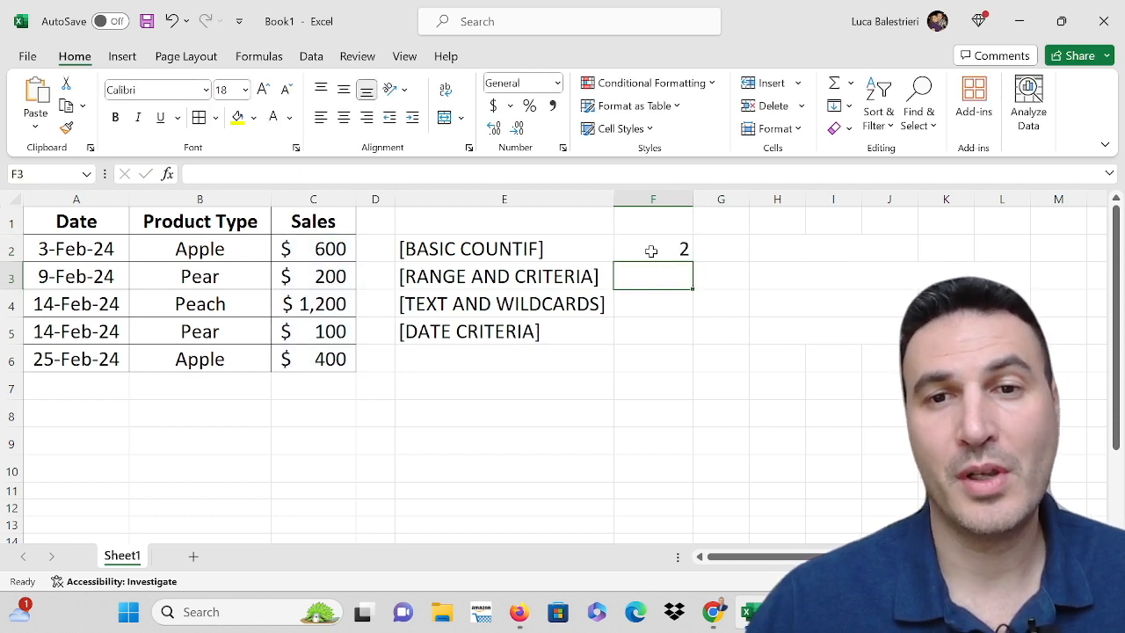
left_click(310, 250)
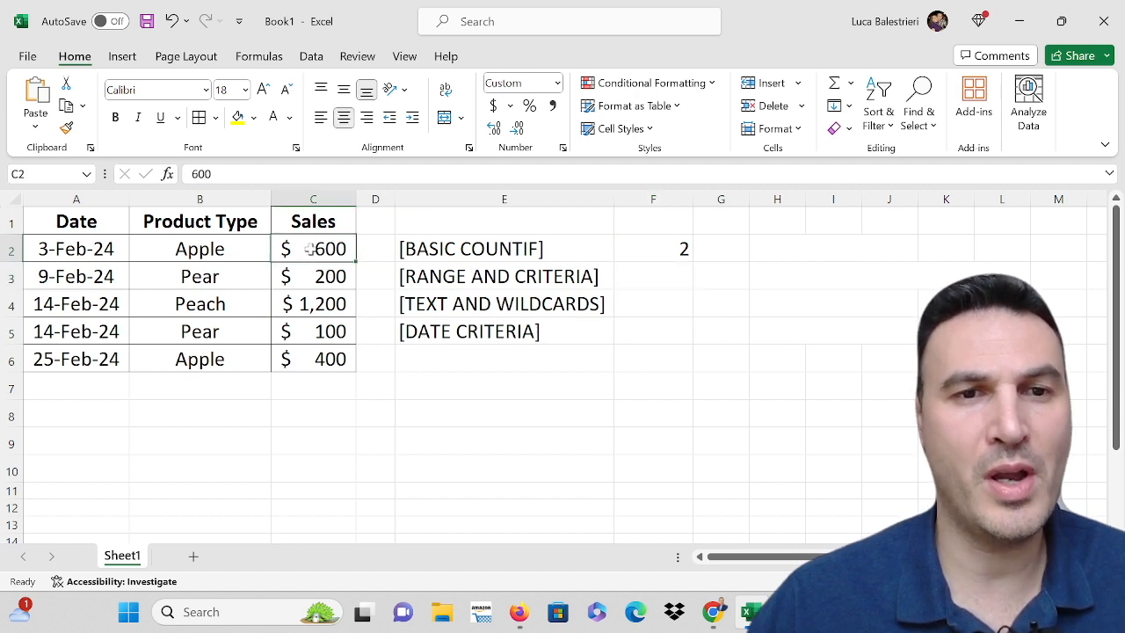
left_click(312, 303)
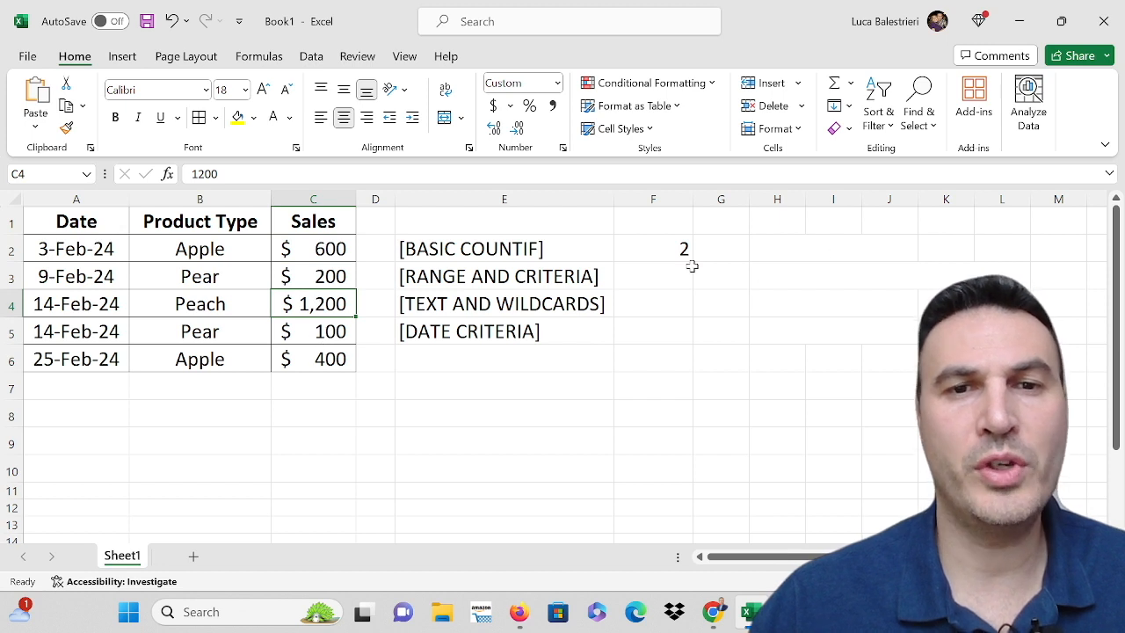
left_click(650, 250)
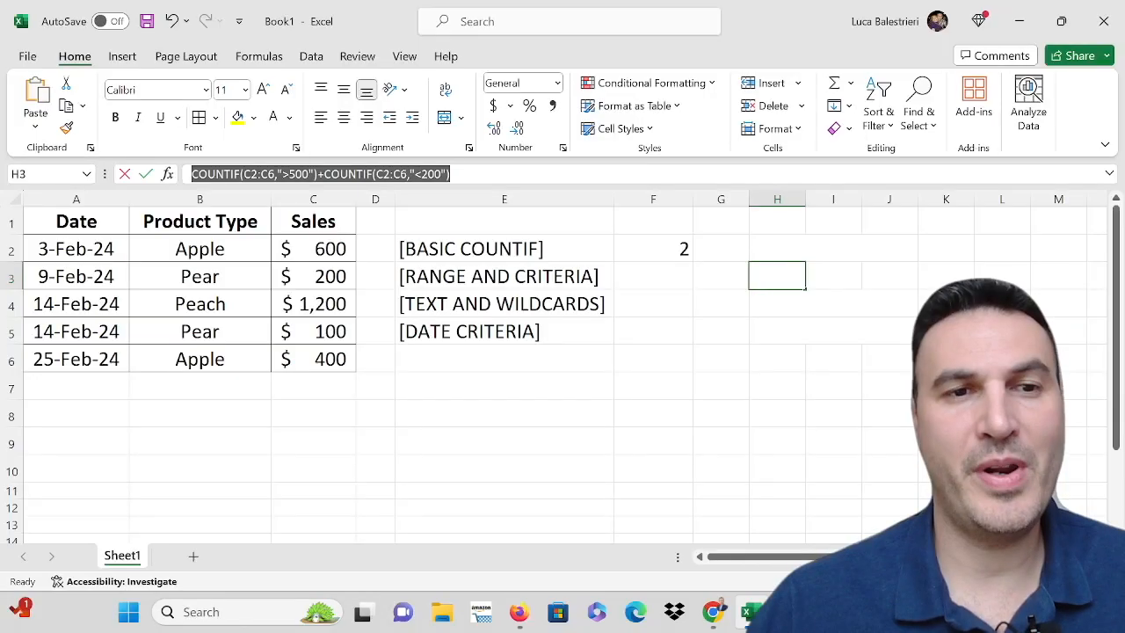
- Enter =COUNTIF(C2:C6,">500")+COUNTIF(C2:C6,"<200") in F3 and set the result's number format to General
type("=")
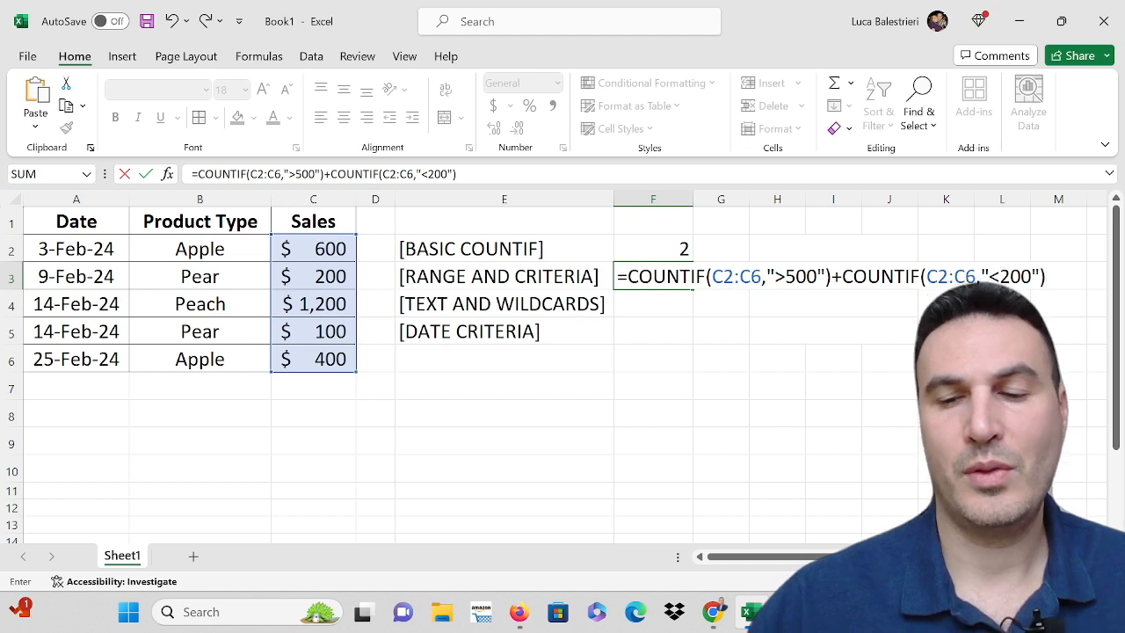
key("Return")
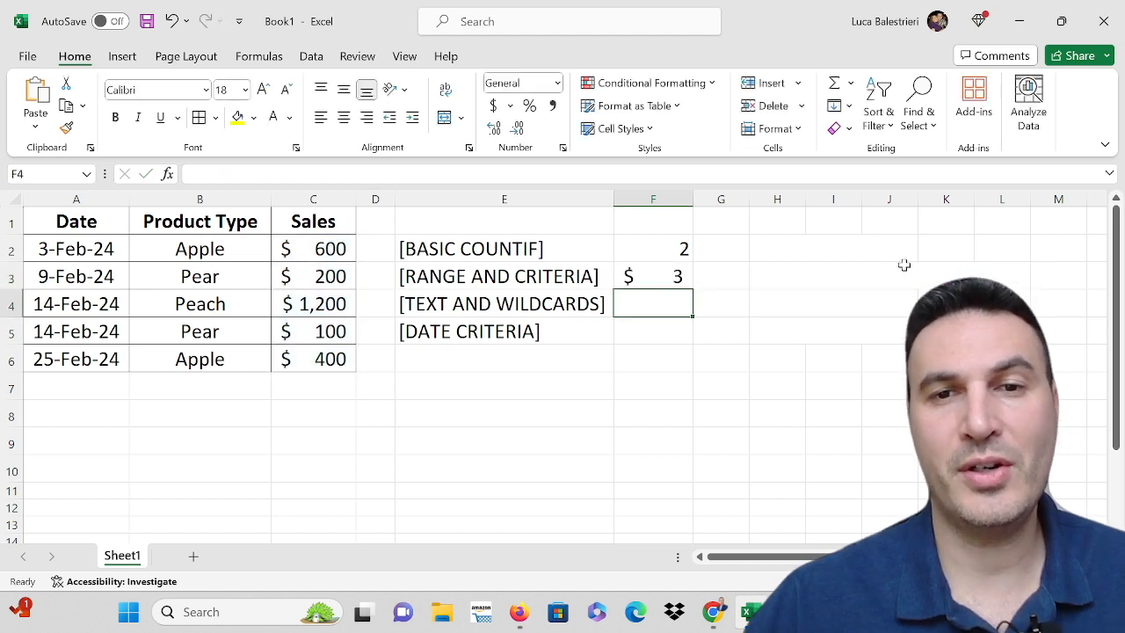
left_click(648, 278)
left_click(557, 83)
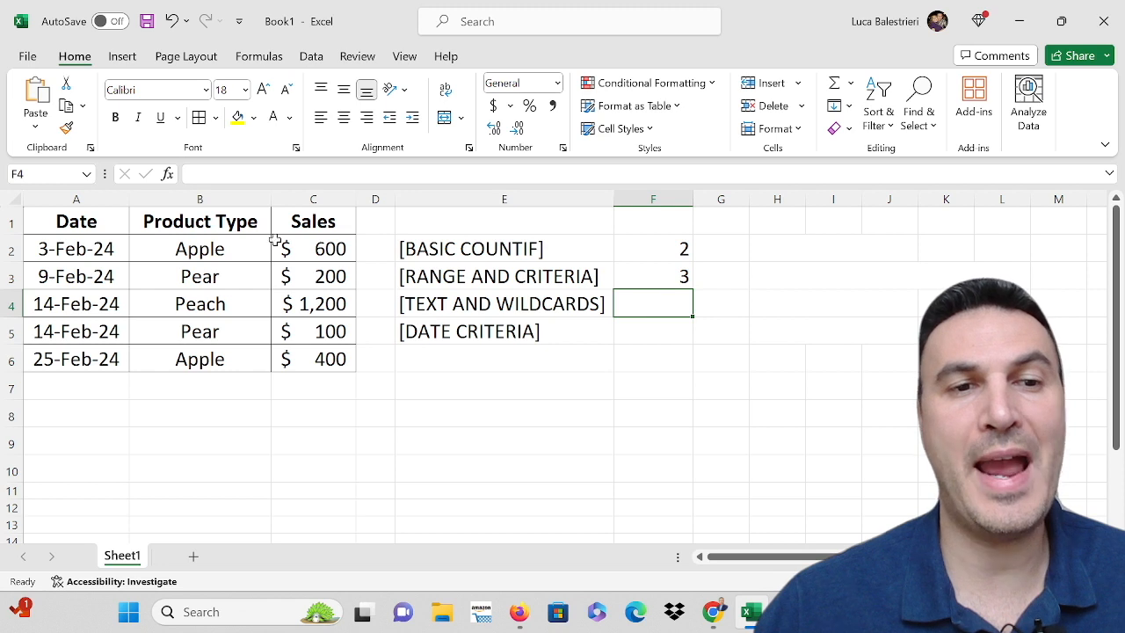
- Enter =COUNTIF(B2:B6,"Apple") in F4 to count the rows whose product type is Apple
left_click(216, 250)
left_click(213, 356)
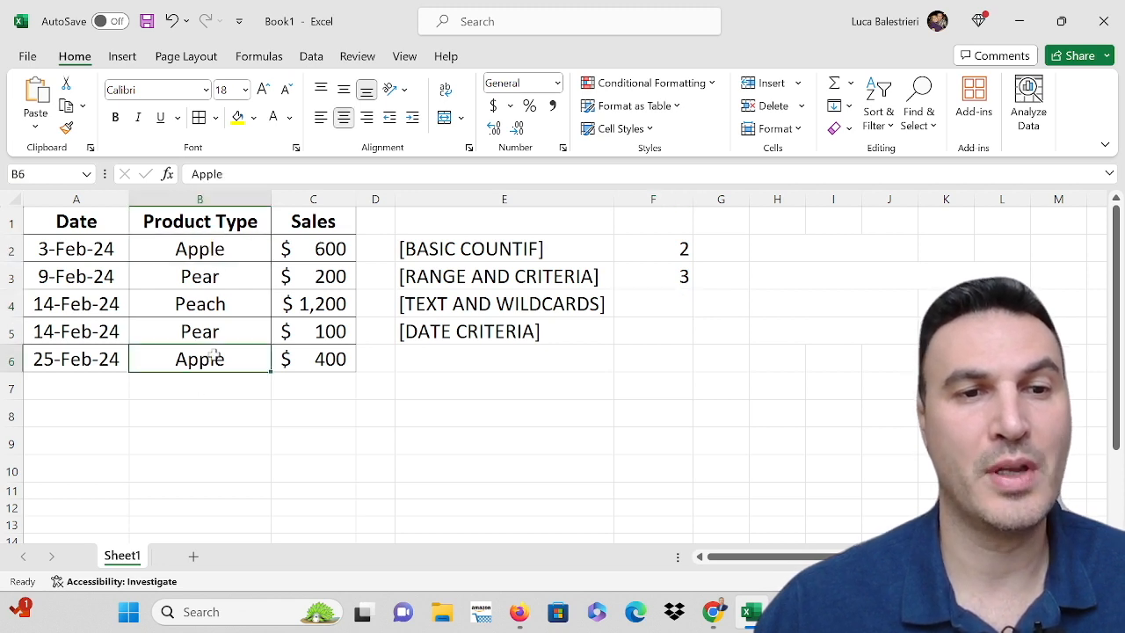
left_click(652, 302)
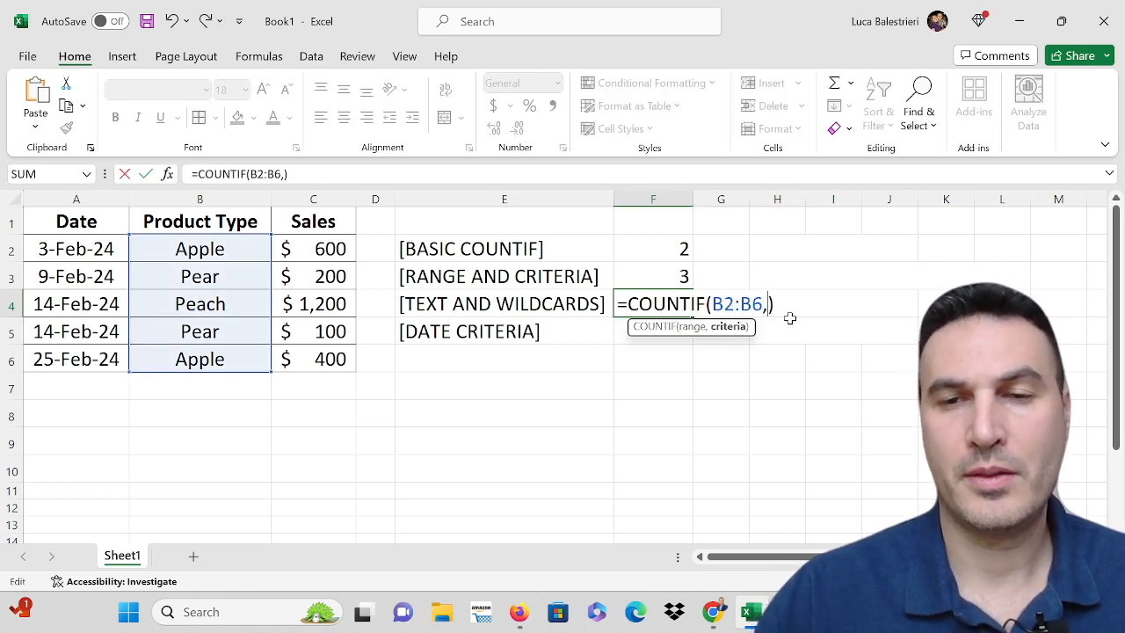
type("\"")
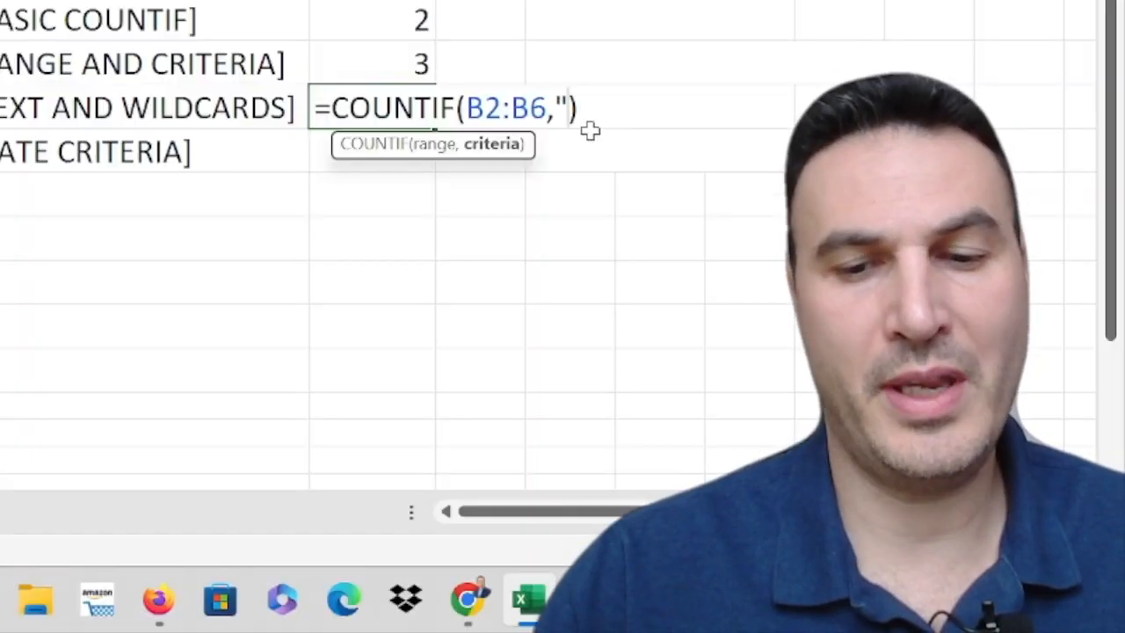
type("Apple\"")
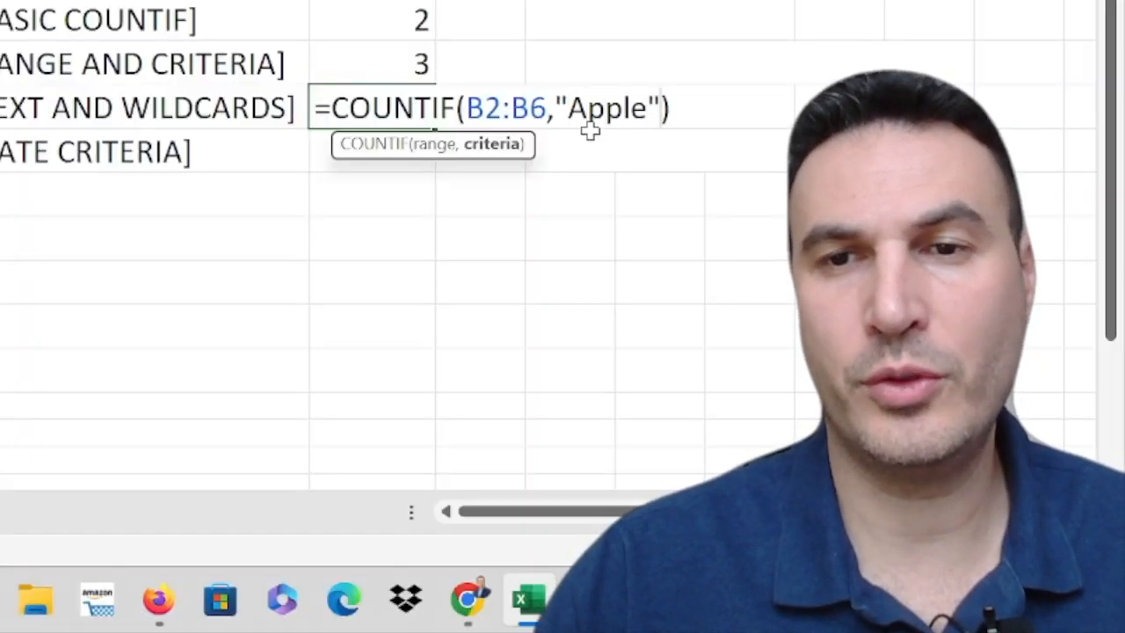
key("Return")
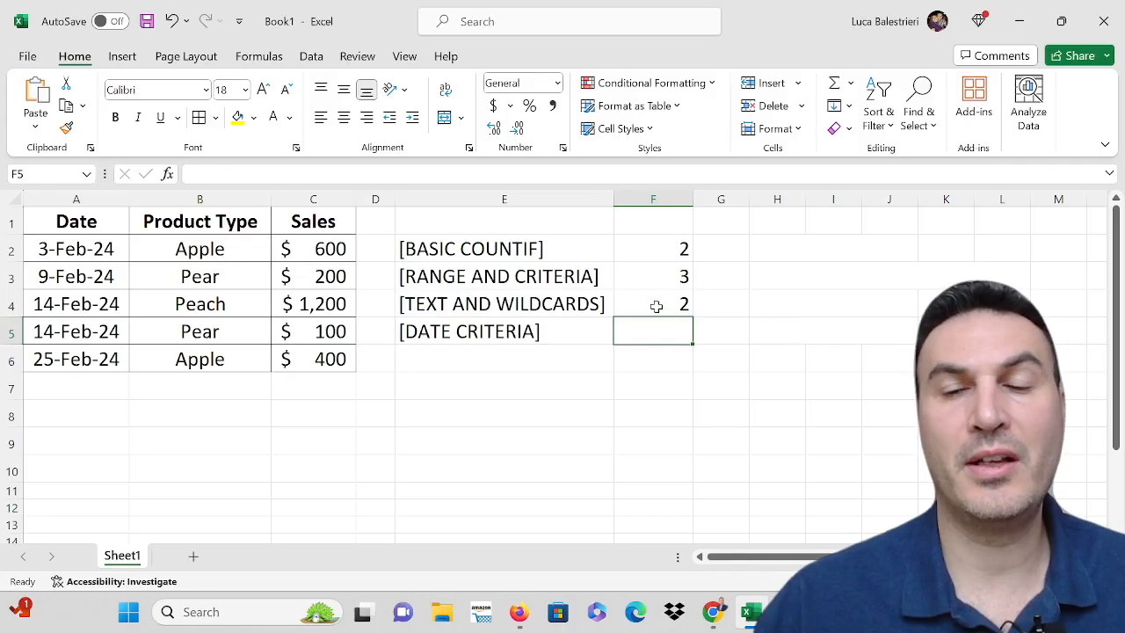
left_click(366, 120)
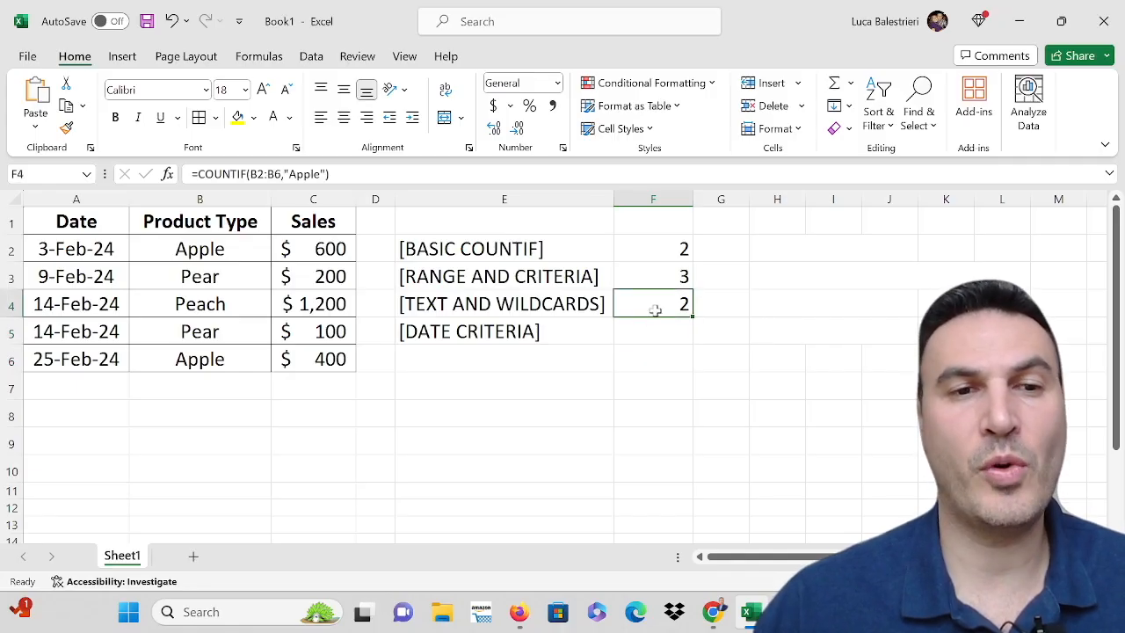
- Change the criterion of the COUNTIF formula in F4 to the wildcard "P*" to count product types starting with P
left_click(213, 276)
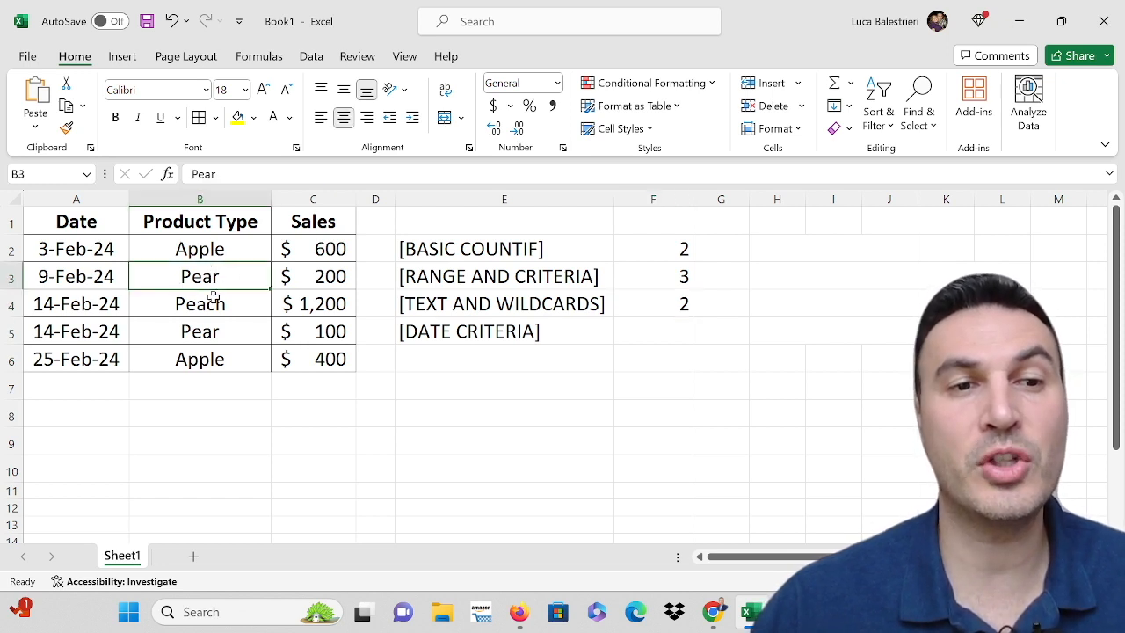
left_click(216, 307)
left_click(211, 327)
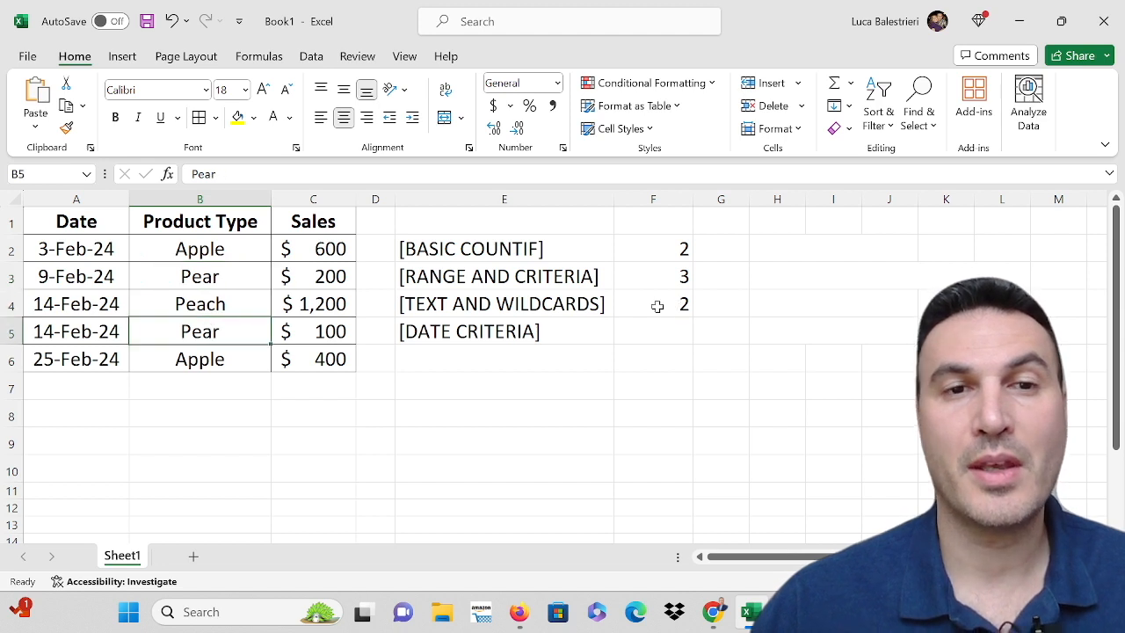
left_click(657, 304)
key("F2")
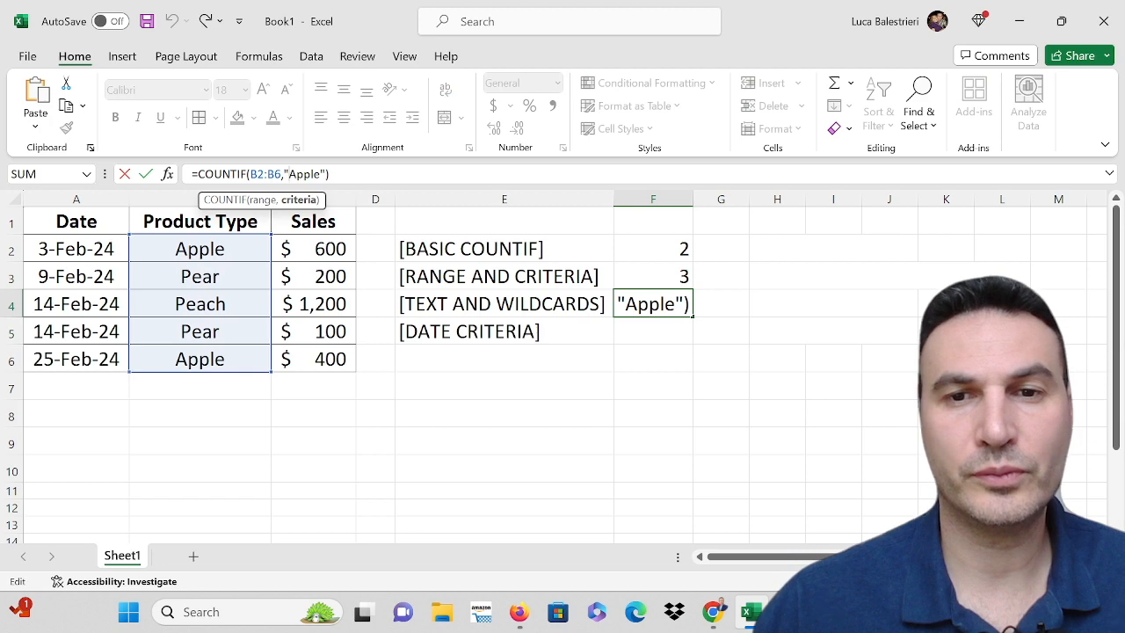
double_click(658, 304)
left_click(826, 305)
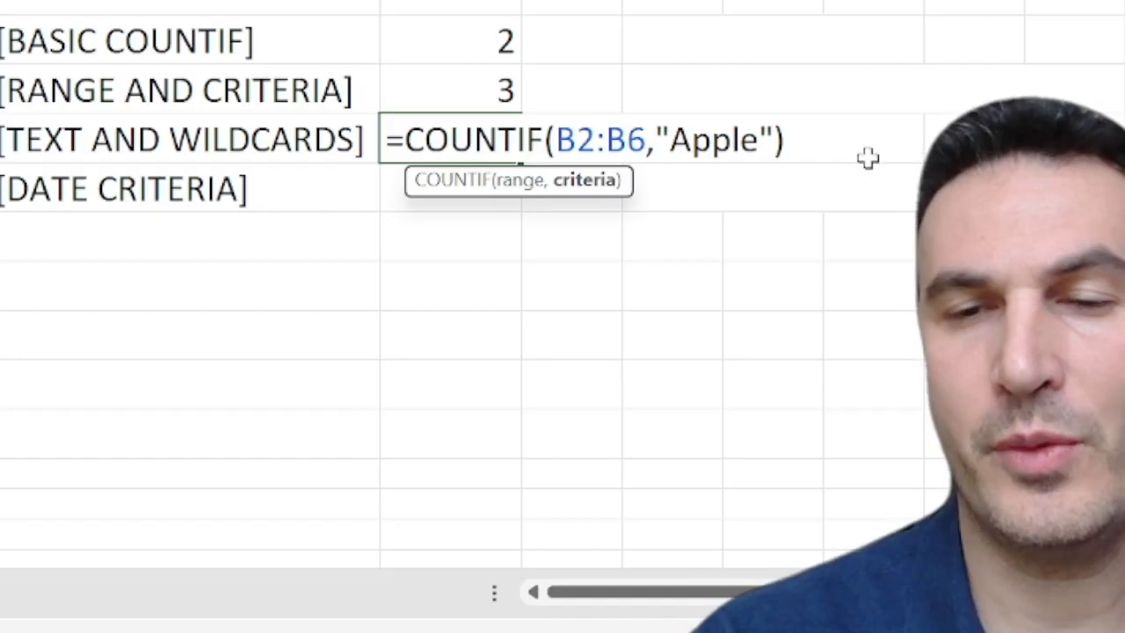
key("Delete")
key("Delete")
key("Delete")
key("Delete")
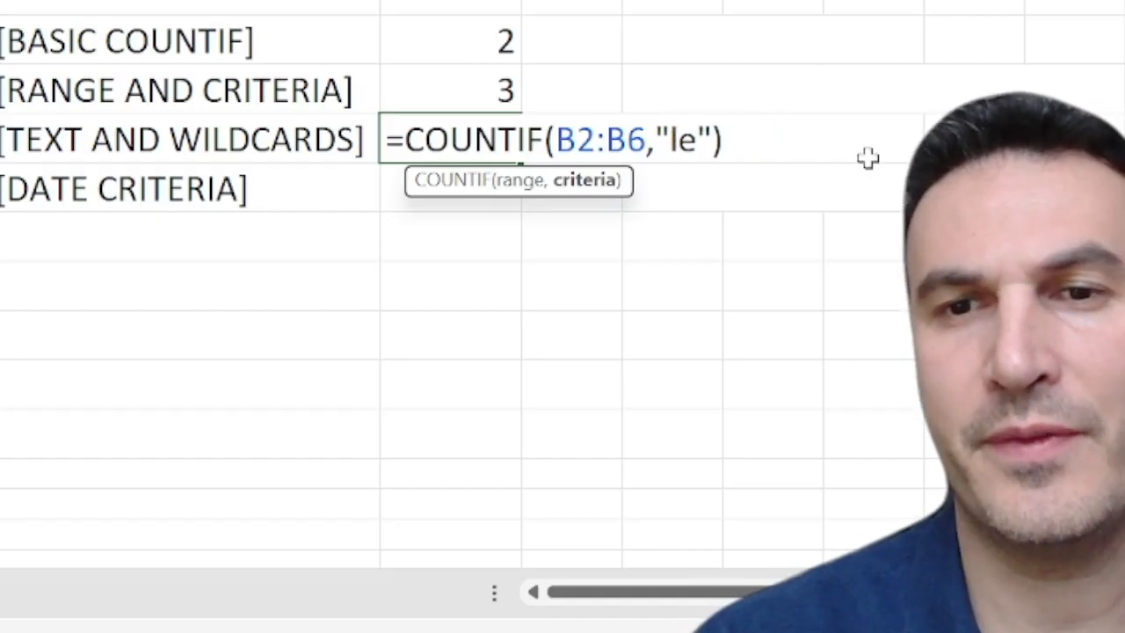
key("Delete")
type("P")
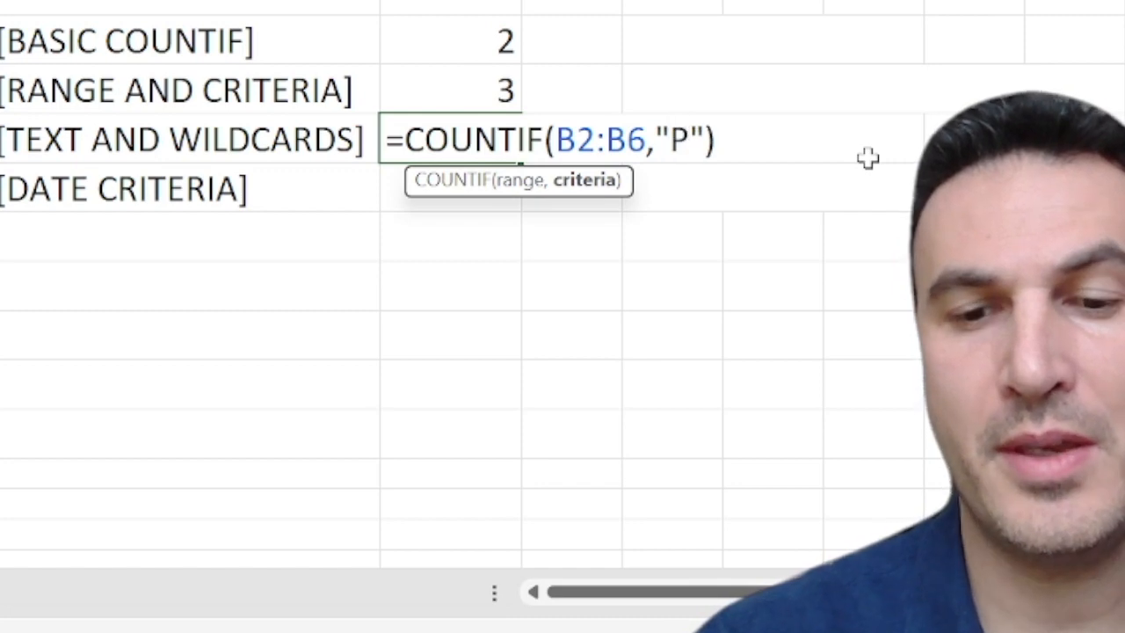
type("*")
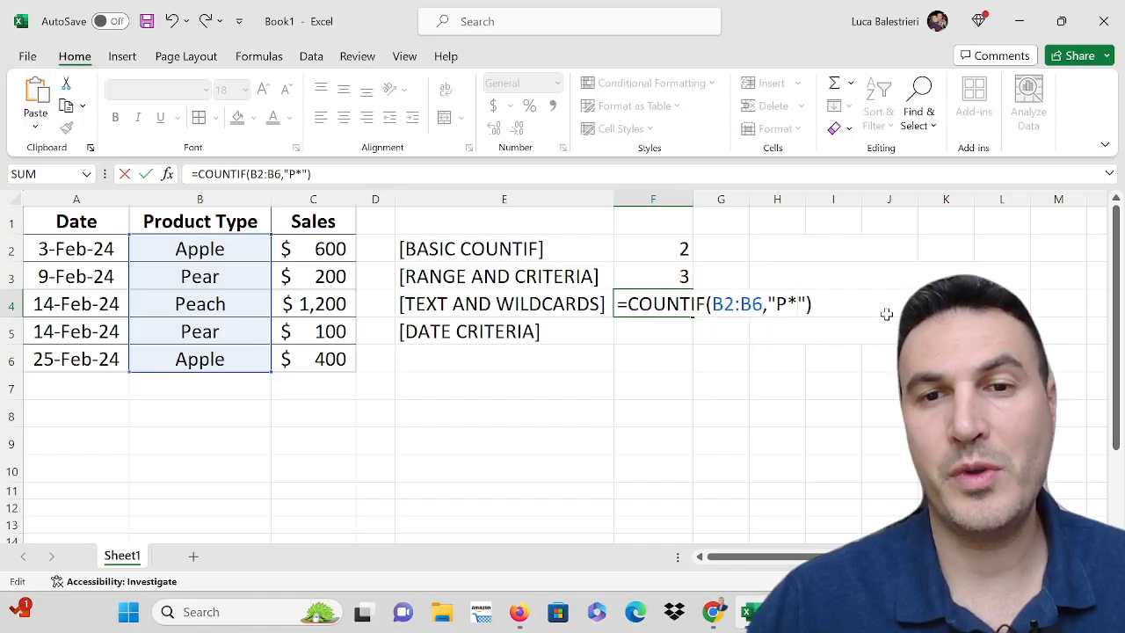
key("Return")
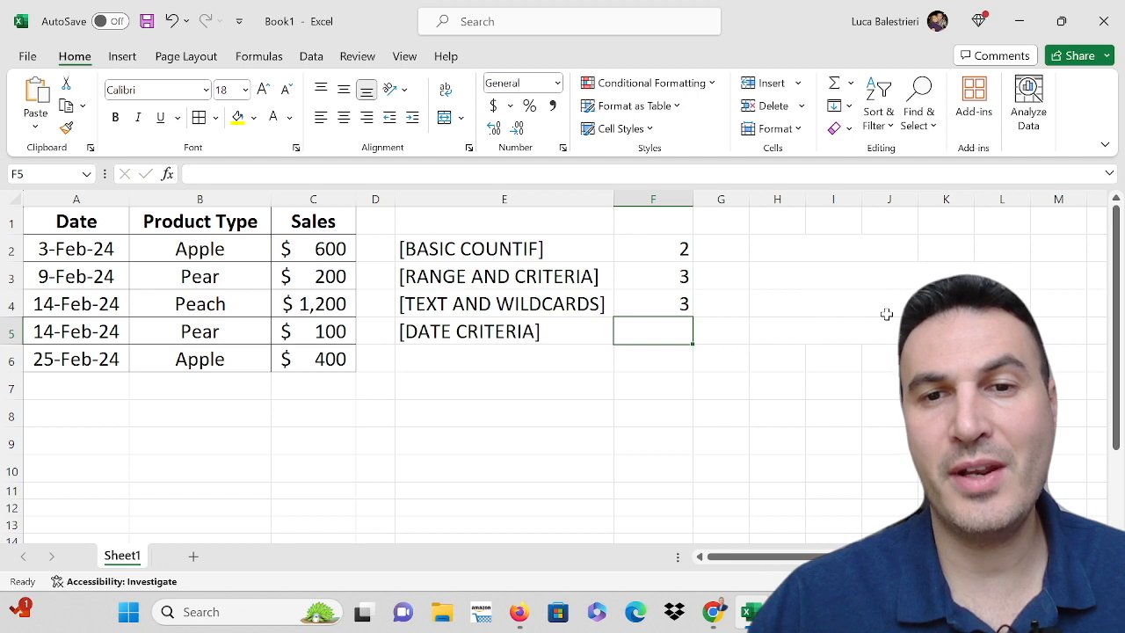
left_click(673, 304)
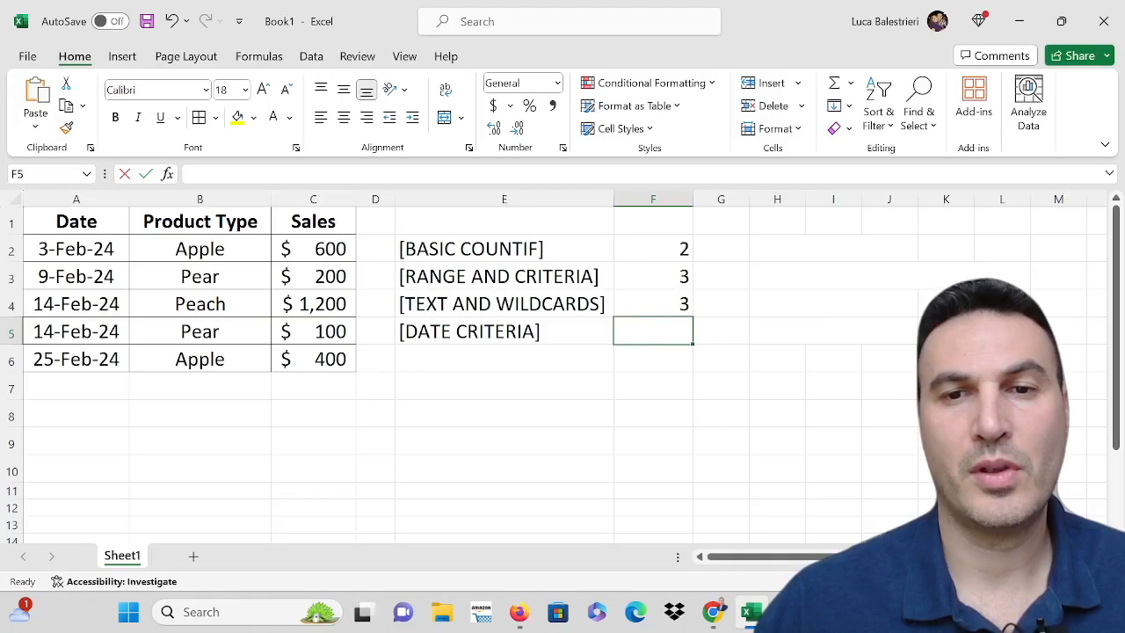
- Enter =COUNTIF(A2:A6,"=14-Feb-24") in F5 to count the rows with that date
type("=")
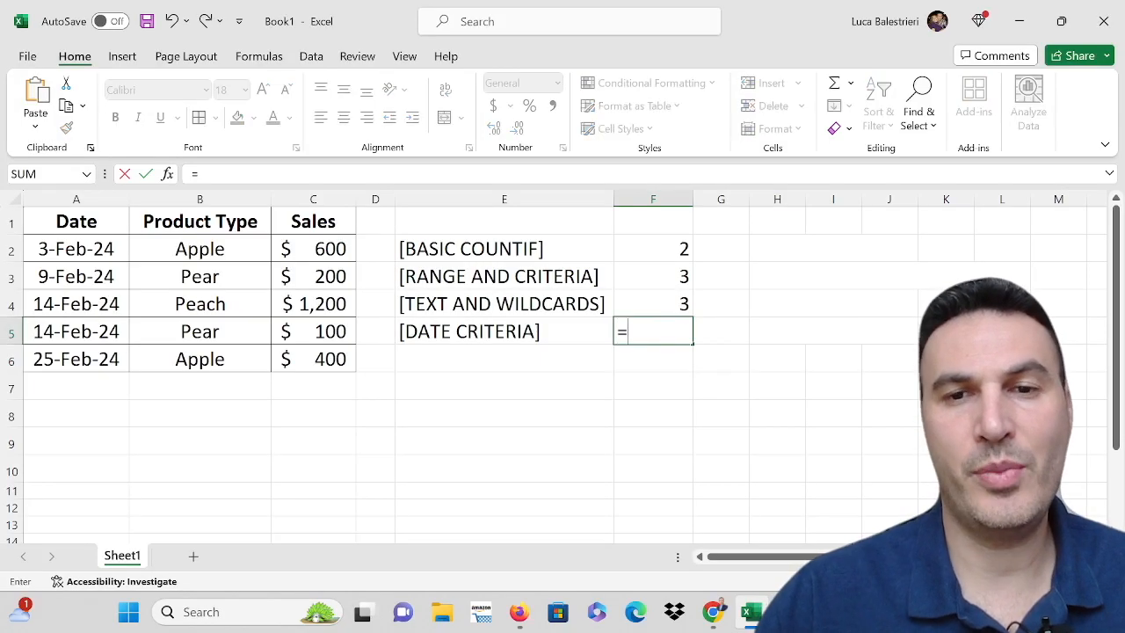
type("COUNTIF(A2:A6,\"=14-Feb-24\")")
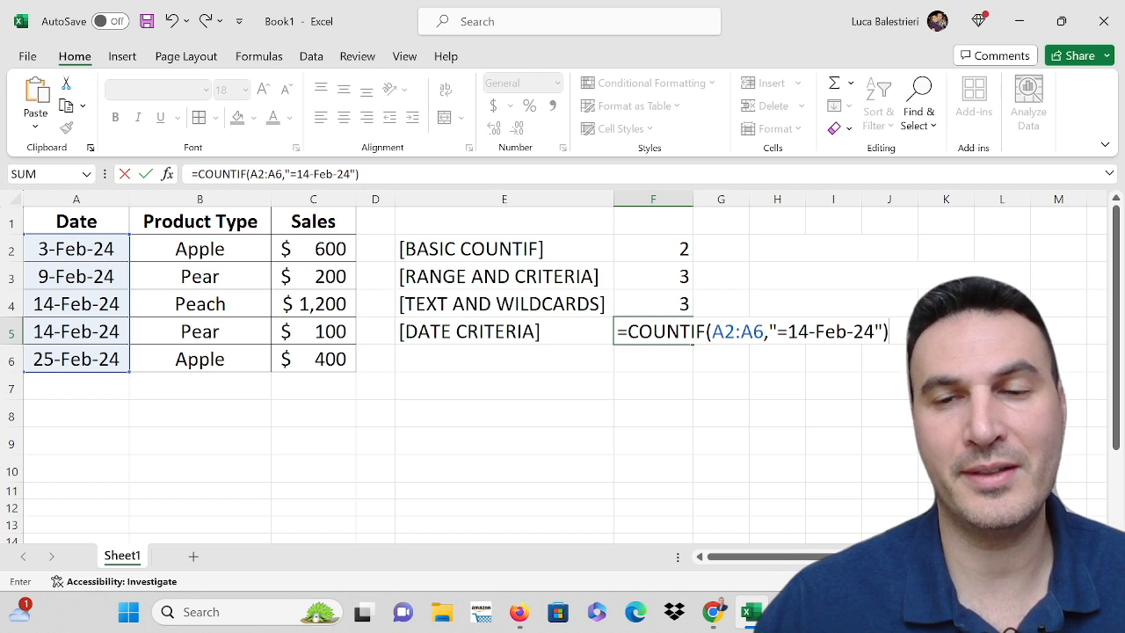
key("Return")
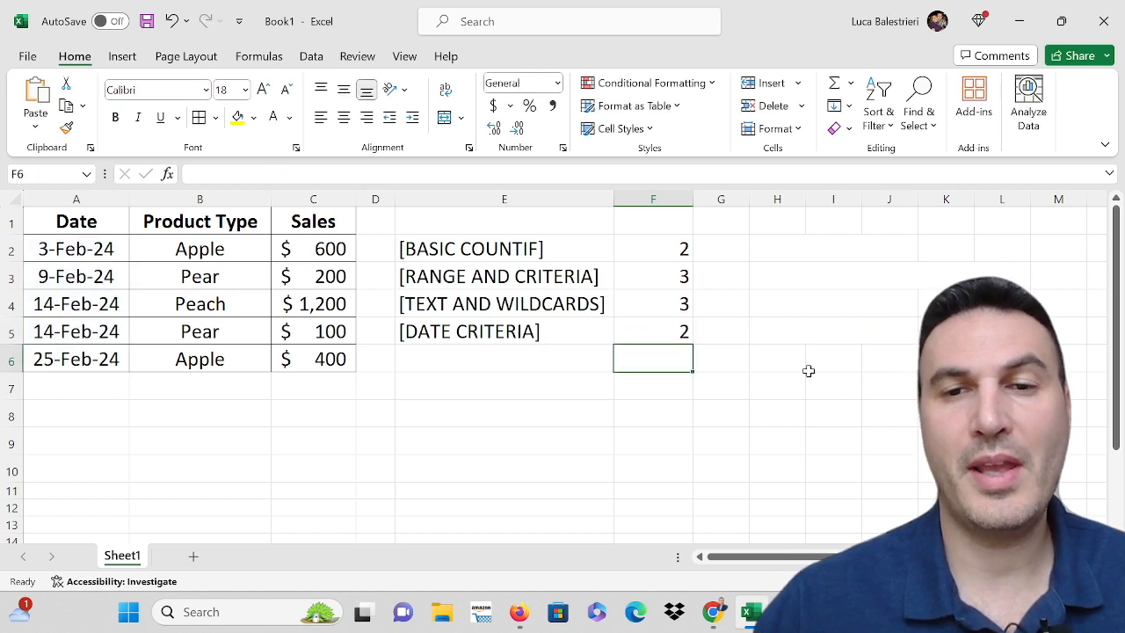
left_click(650, 334)
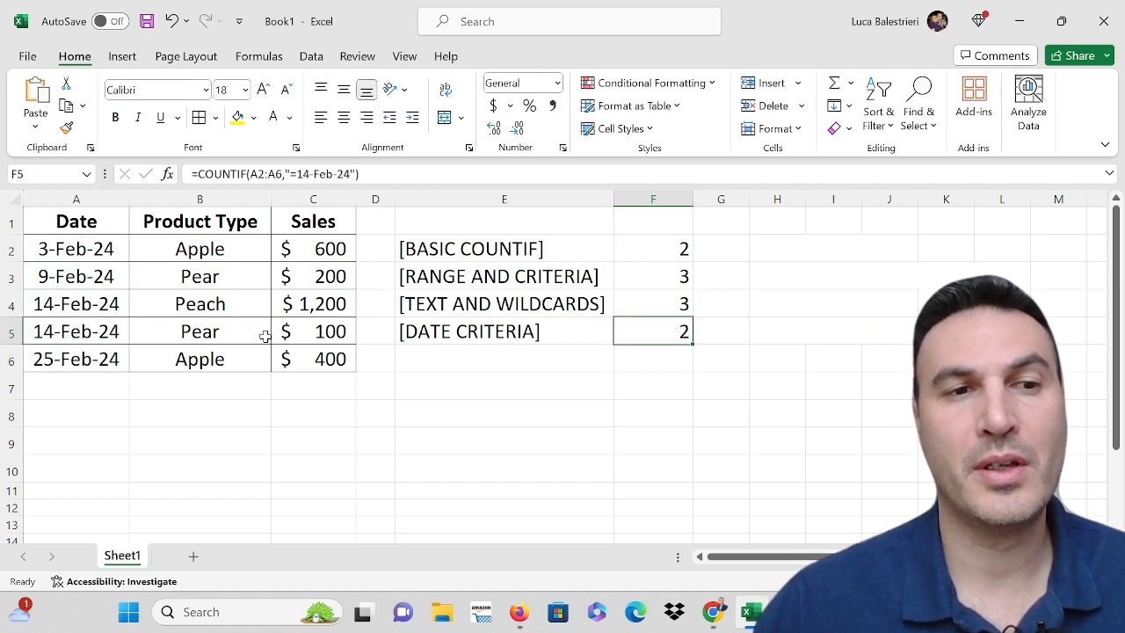